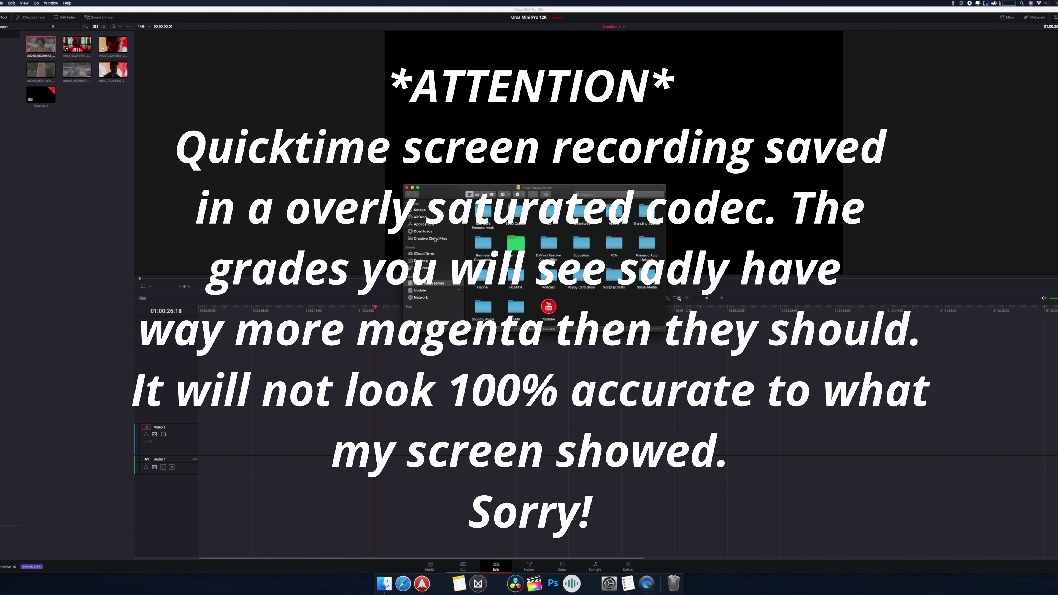
Open the first .braw clip from Downloads in Blackmagic RAW Player, play it, then pause.
{"action": "left_click", "coordinate": [434, 232]}
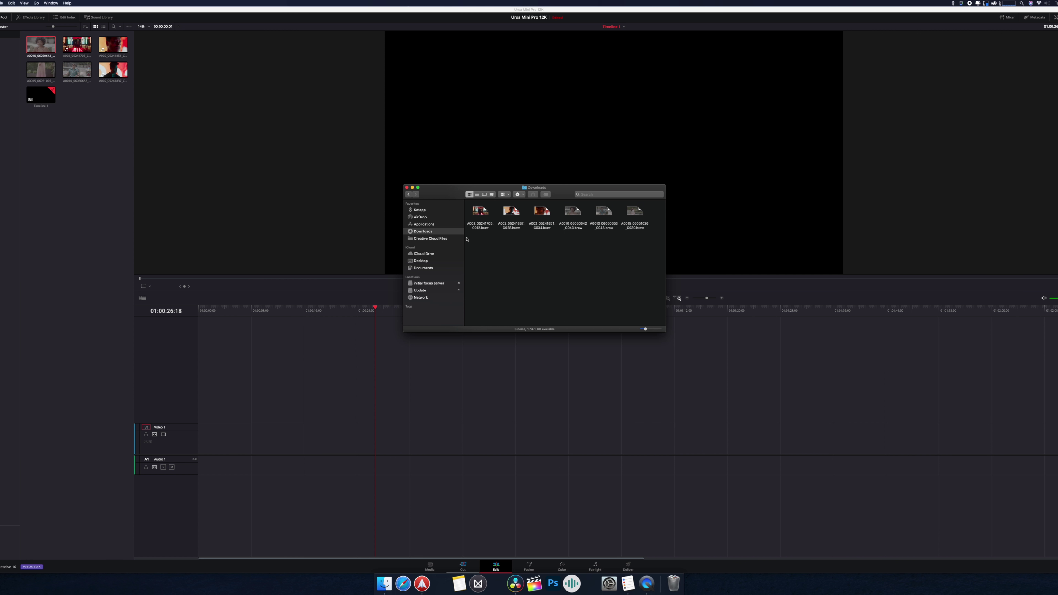
{"action": "double_click", "coordinate": [486, 229]}
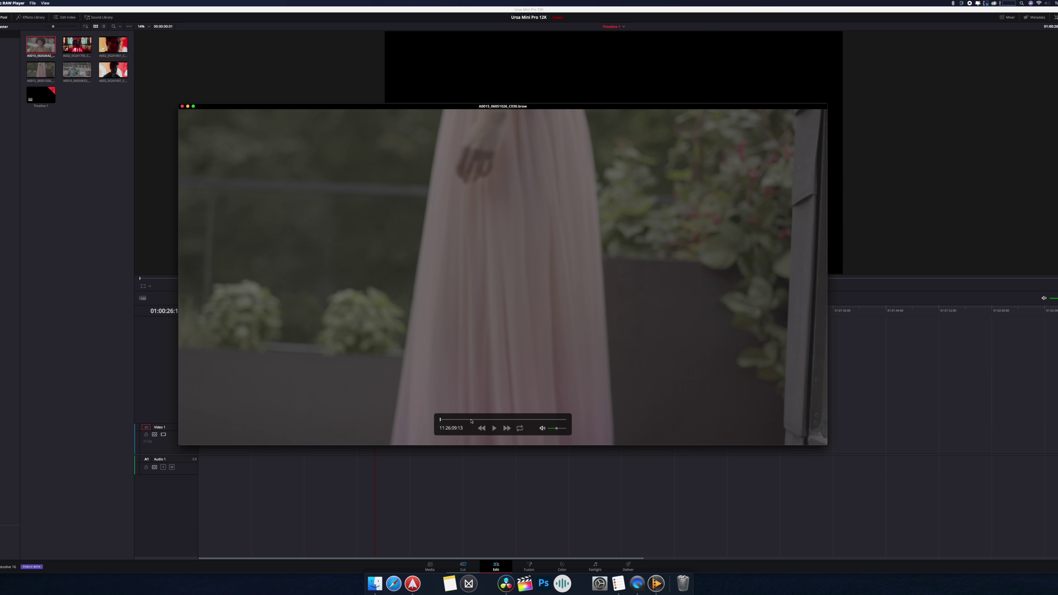
{"action": "left_click", "coordinate": [494, 428]}
{"action": "left_click", "coordinate": [492, 420]}
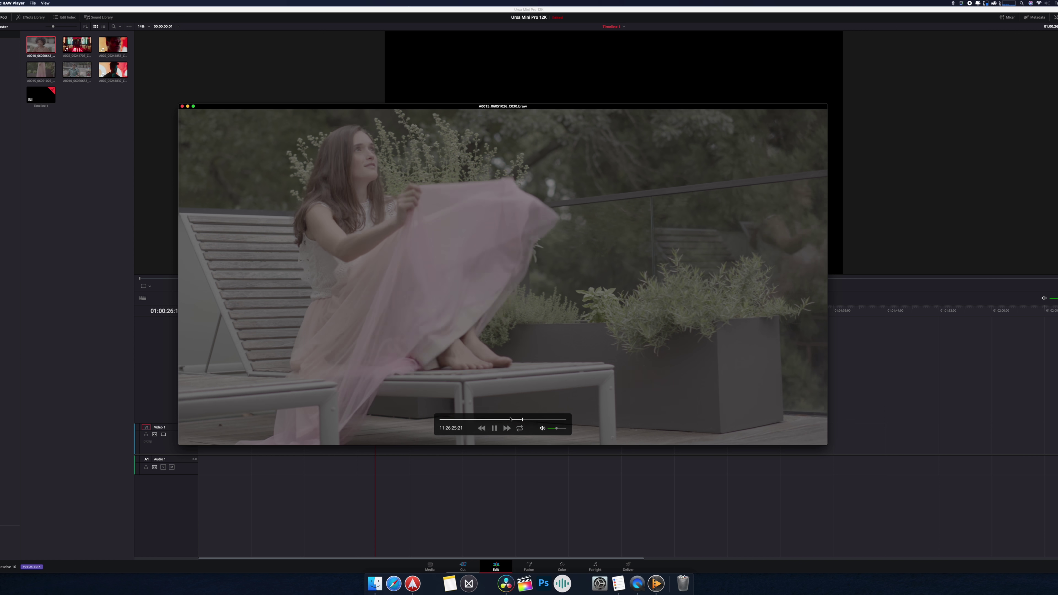
{"action": "key", "text": "space"}
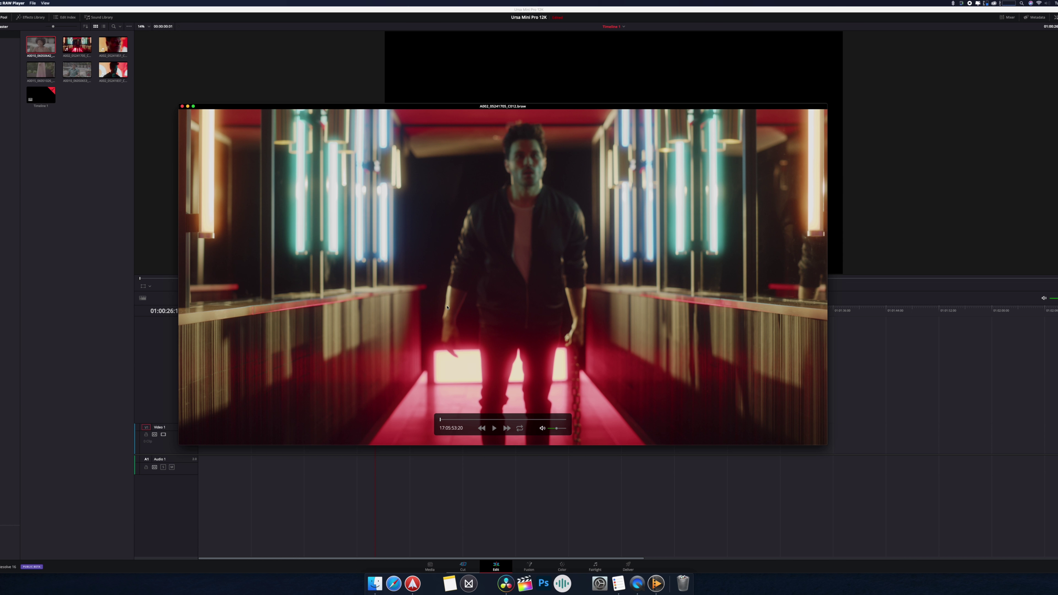
Close the RAW player and show Get Info for A002_05241705_C012.braw in Finder.
{"action": "left_click", "coordinate": [183, 107]}
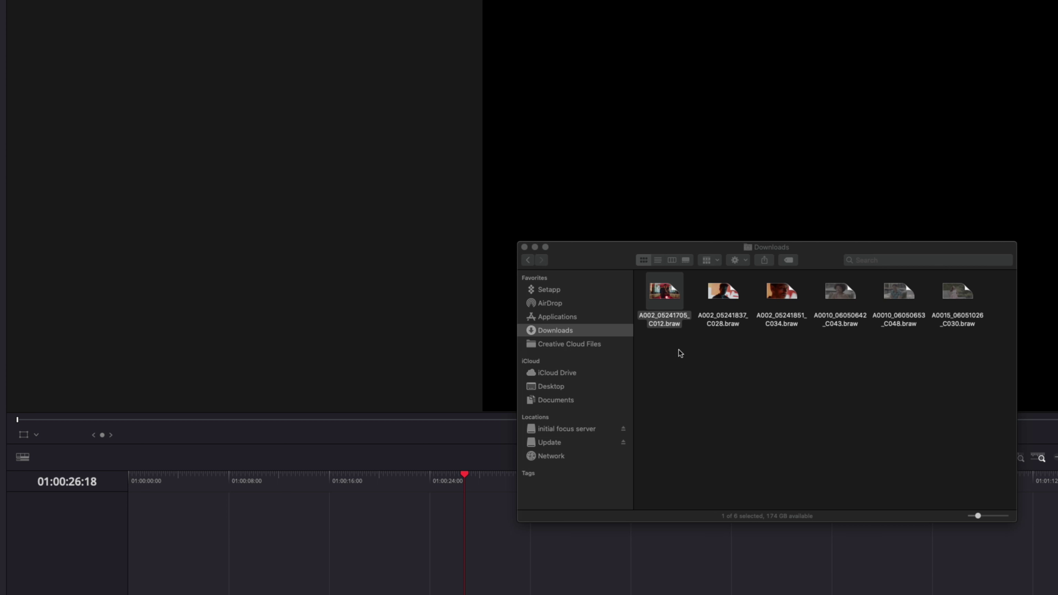
{"action": "right_click", "coordinate": [672, 320]}
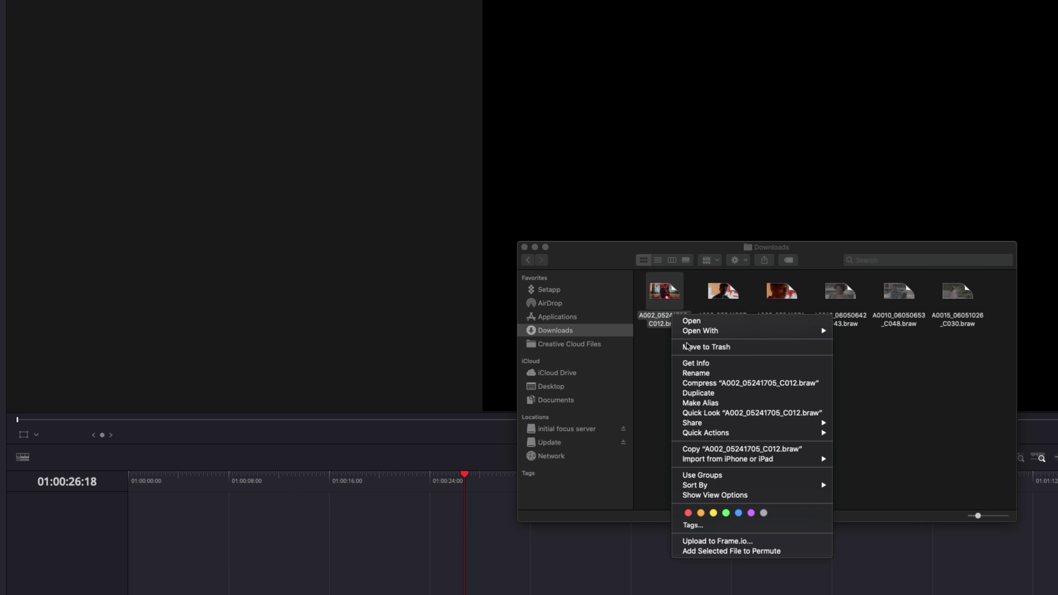
{"action": "left_click", "coordinate": [695, 363]}
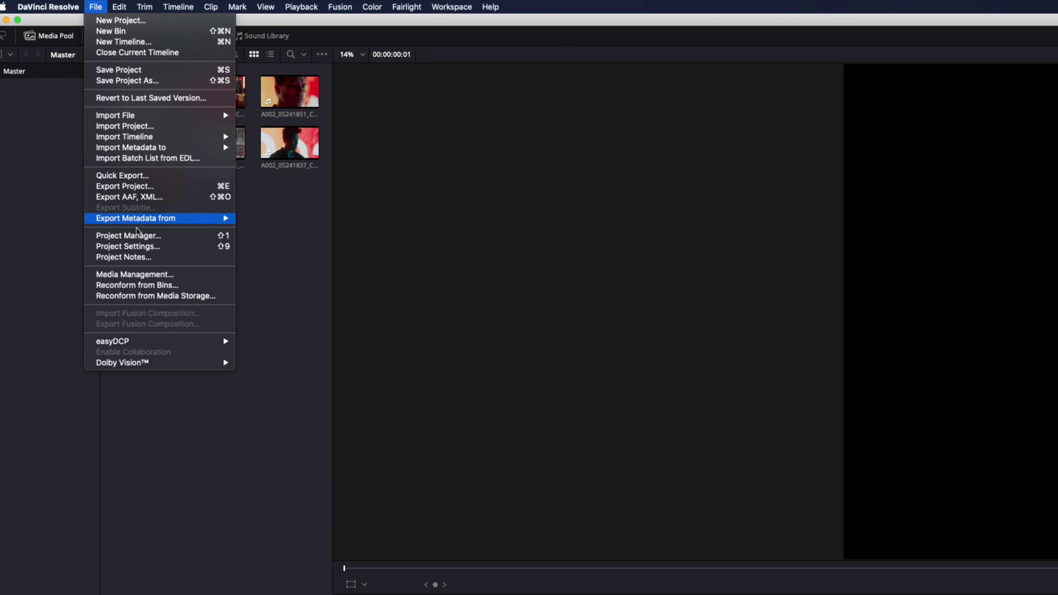
Open Resolve's Project Settings from the File menu.
{"action": "left_click", "coordinate": [142, 247]}
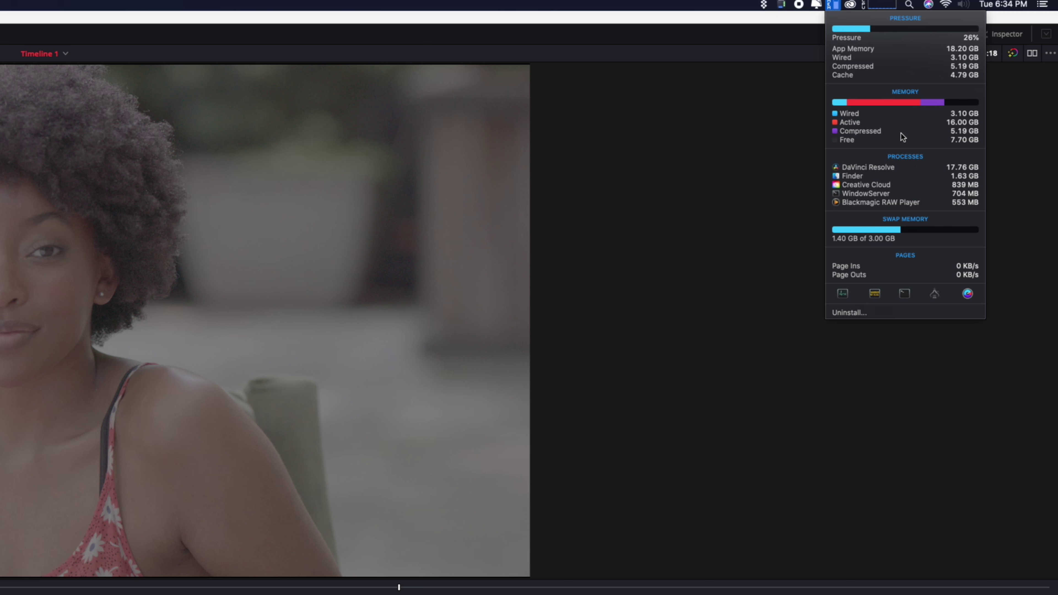
Use Free Up in the Memory section of CleanMyMac's menu-bar panel.
{"action": "left_click", "coordinate": [816, 4]}
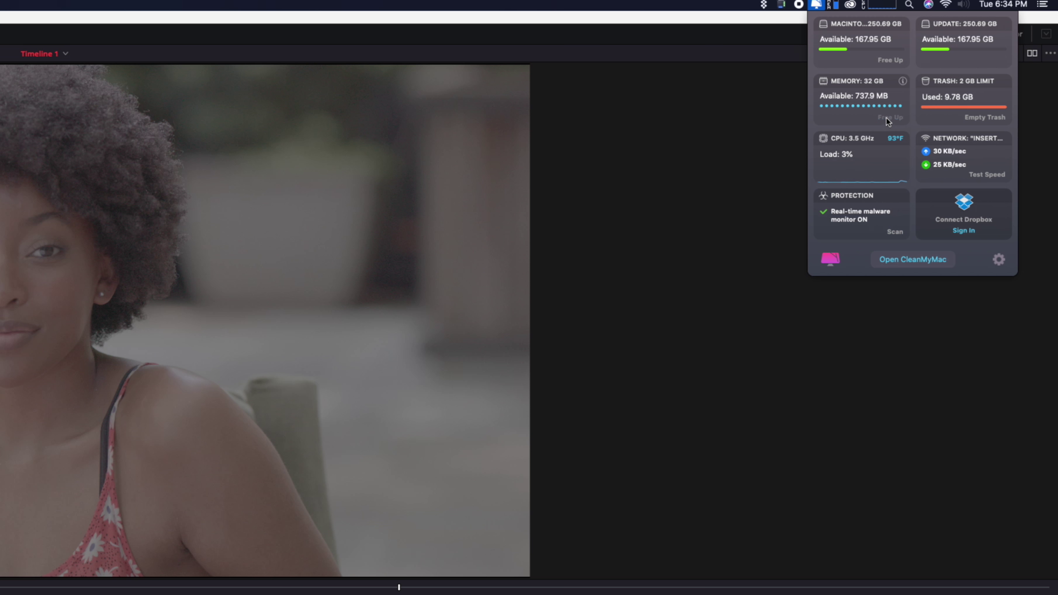
{"action": "left_click", "coordinate": [886, 118]}
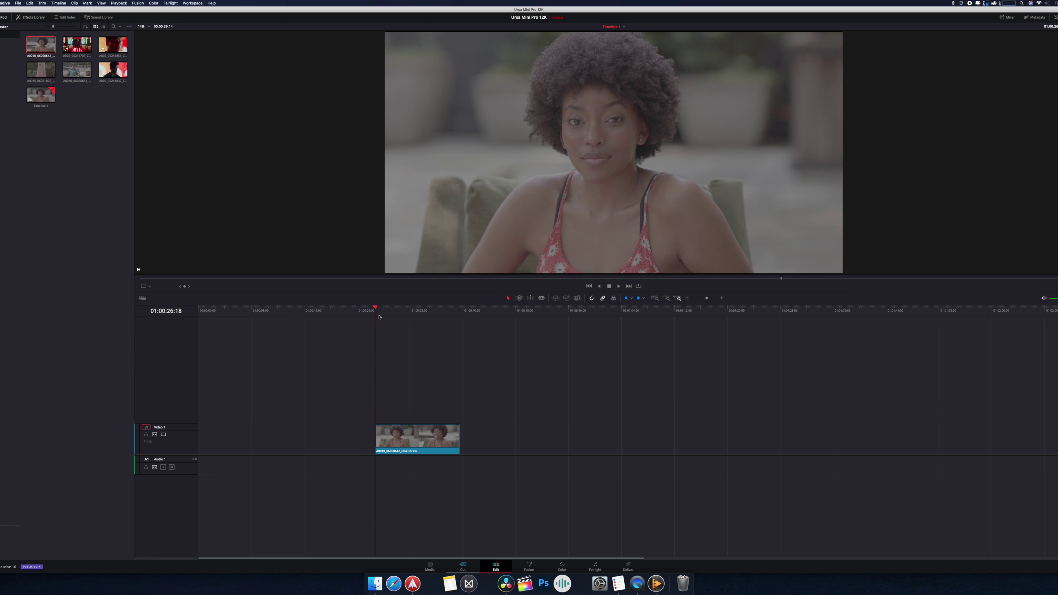
Scrub to 01:00:26:18, set Proxy Mode to Quarter Resolution, and jump to about 01:00:30.
{"action": "left_click_drag", "start_coordinate": [384, 316], "coordinate": [378, 316]}
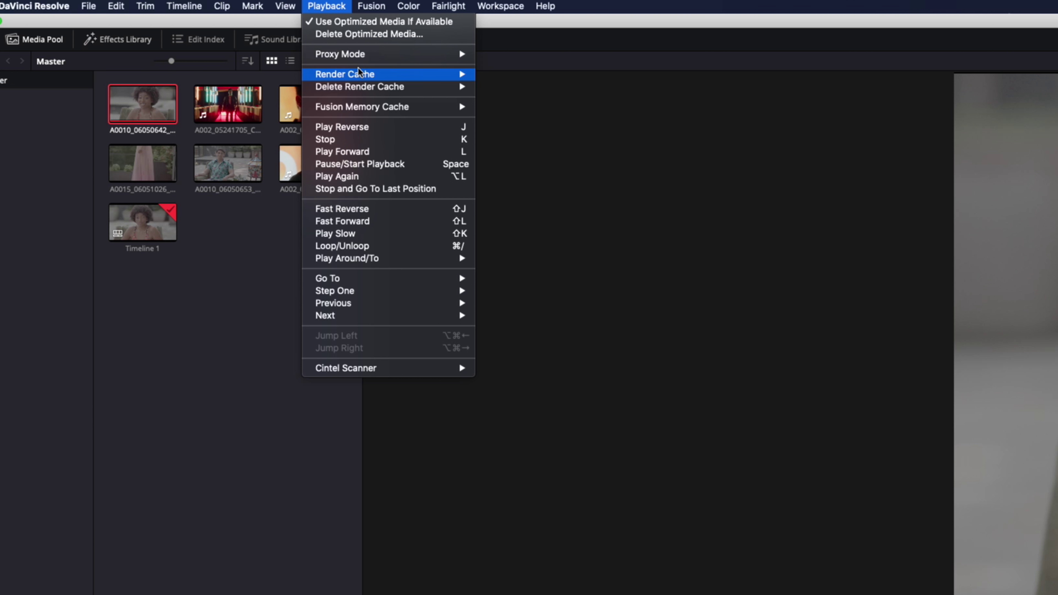
{"action": "mouse_move", "coordinate": [384, 57]}
{"action": "left_click", "coordinate": [522, 79]}
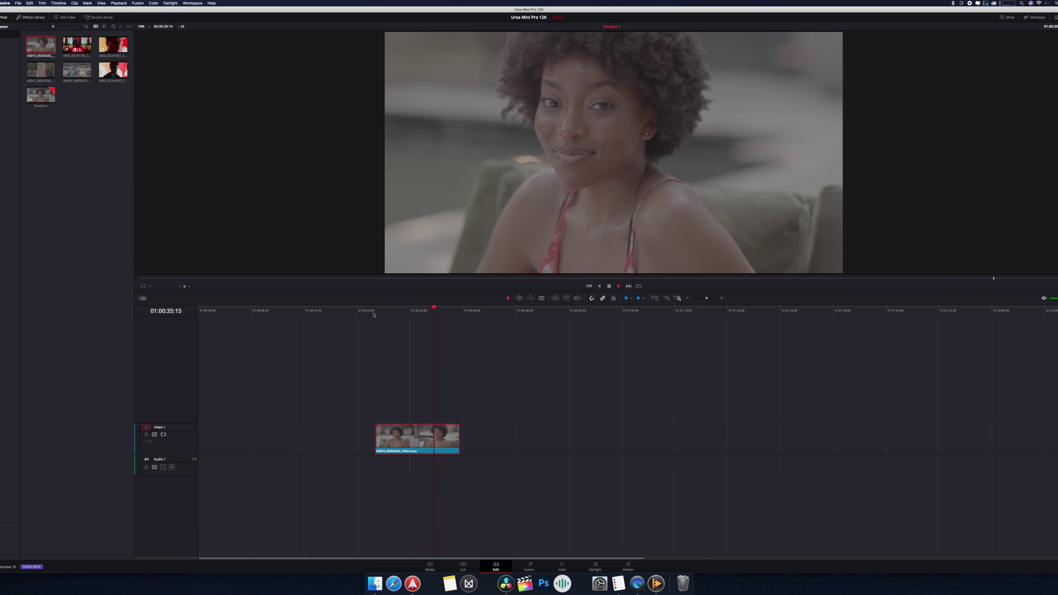
{"action": "left_click", "coordinate": [396, 311]}
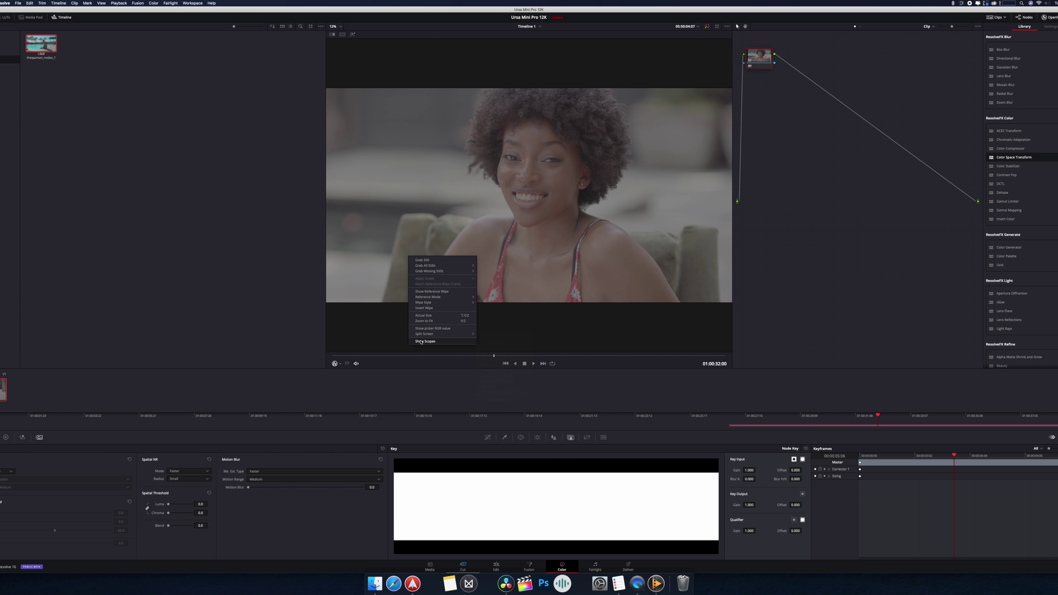
Show the scopes, apply the saved still's grade, and add a Color Space Transform to node 03.
{"action": "left_click", "coordinate": [420, 342]}
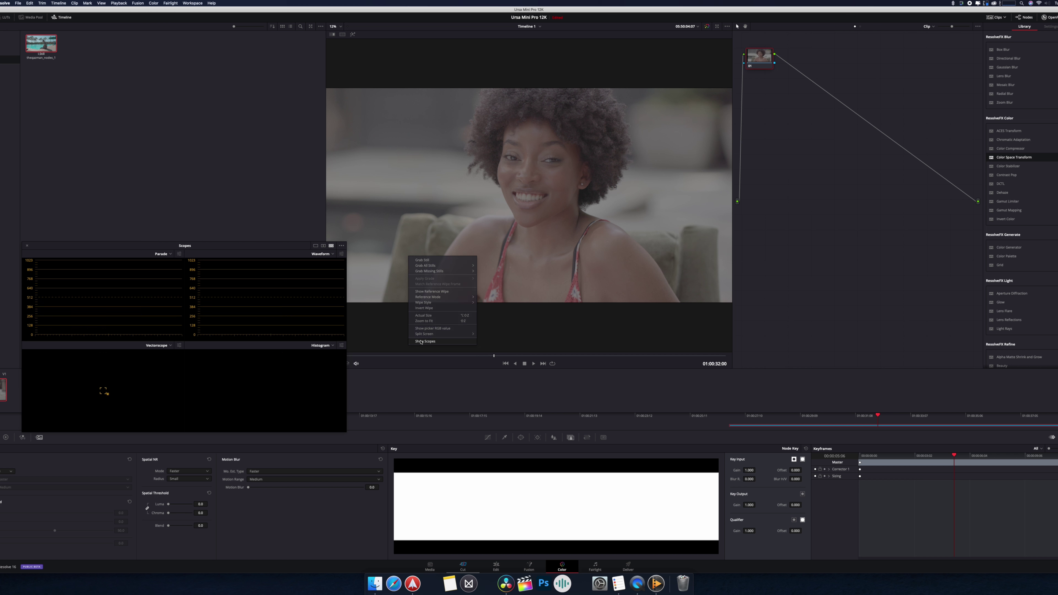
{"action": "right_click", "coordinate": [37, 47]}
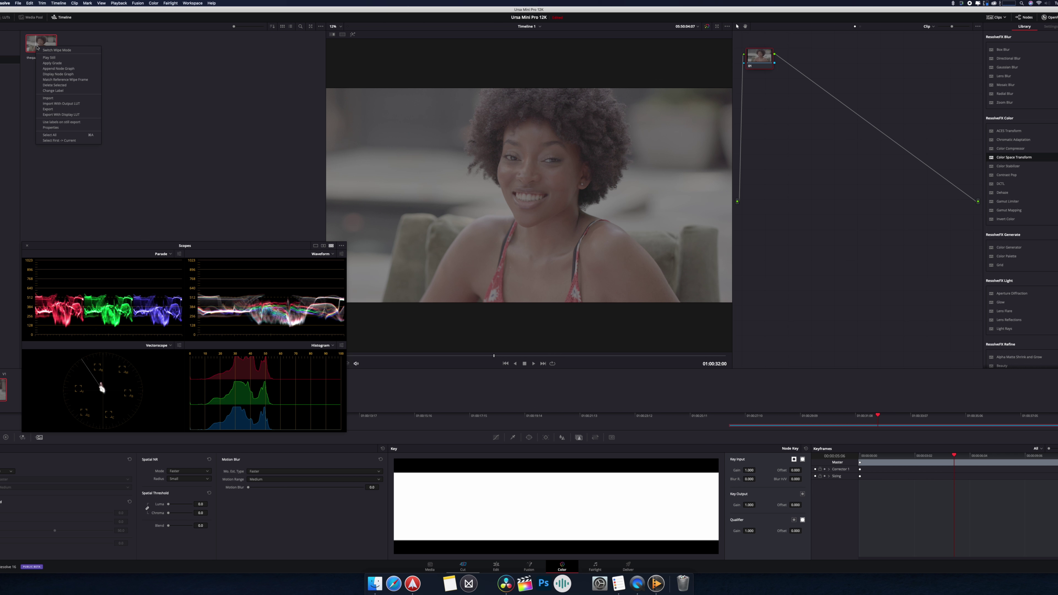
{"action": "left_click", "coordinate": [50, 63]}
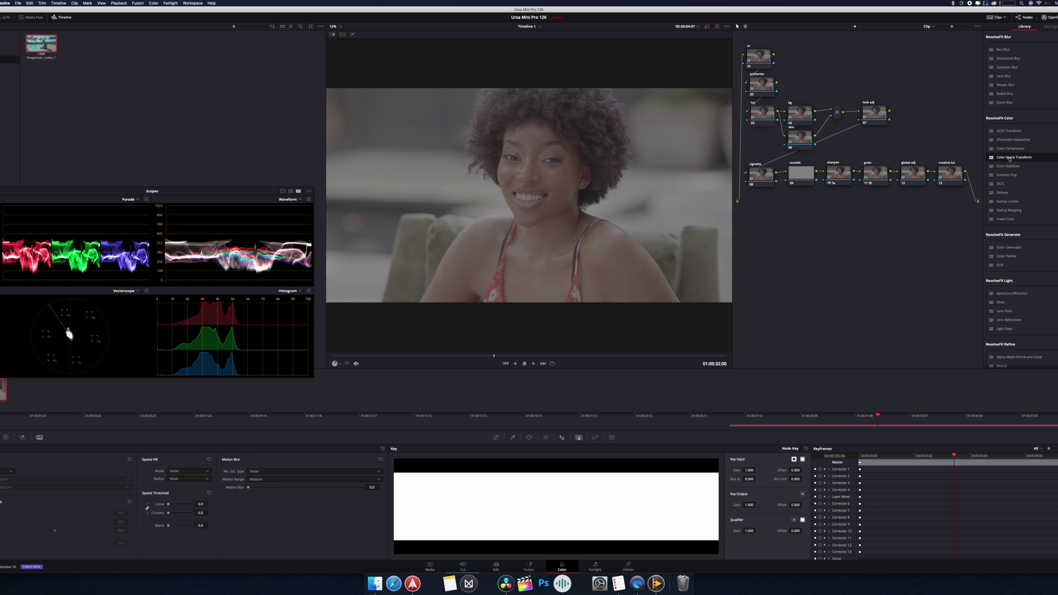
{"action": "left_click_drag", "start_coordinate": [1010, 157], "coordinate": [763, 114]}
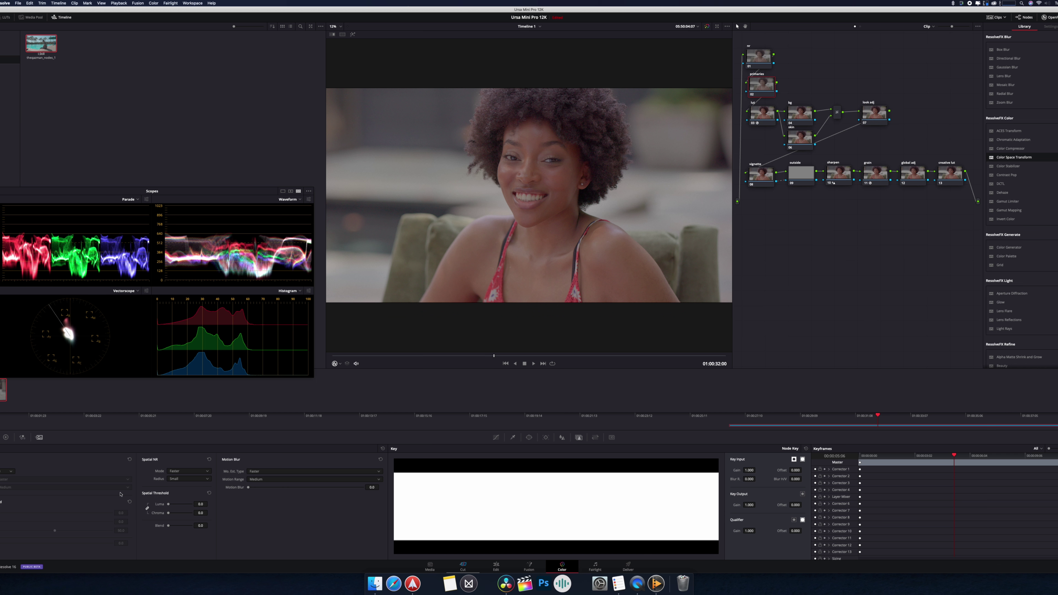
Raise the skin qualifier's Saturation Low limit and turn off the highlight view.
{"action": "left_click", "coordinate": [7, 437]}
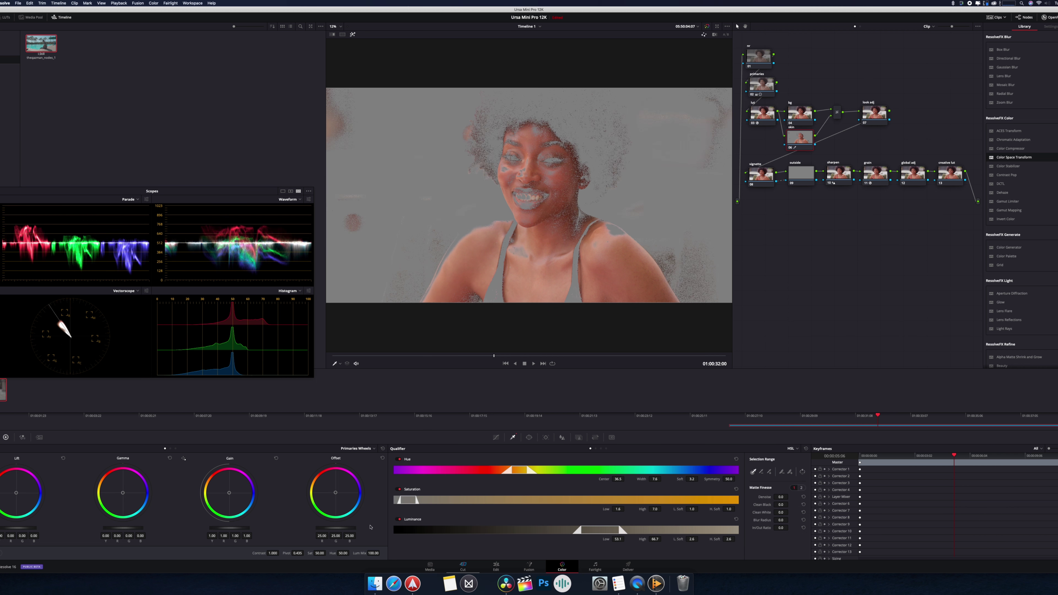
{"action": "left_click_drag", "start_coordinate": [618, 509], "coordinate": [626, 509]}
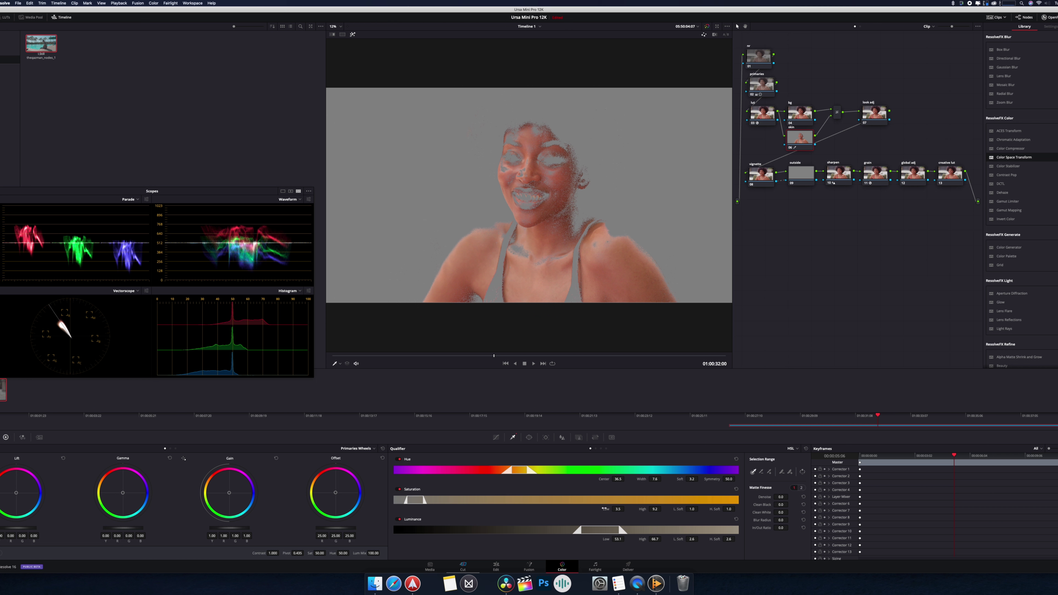
{"action": "scroll", "coordinate": [626, 508], "scroll_direction": "up", "scroll_amount": 2}
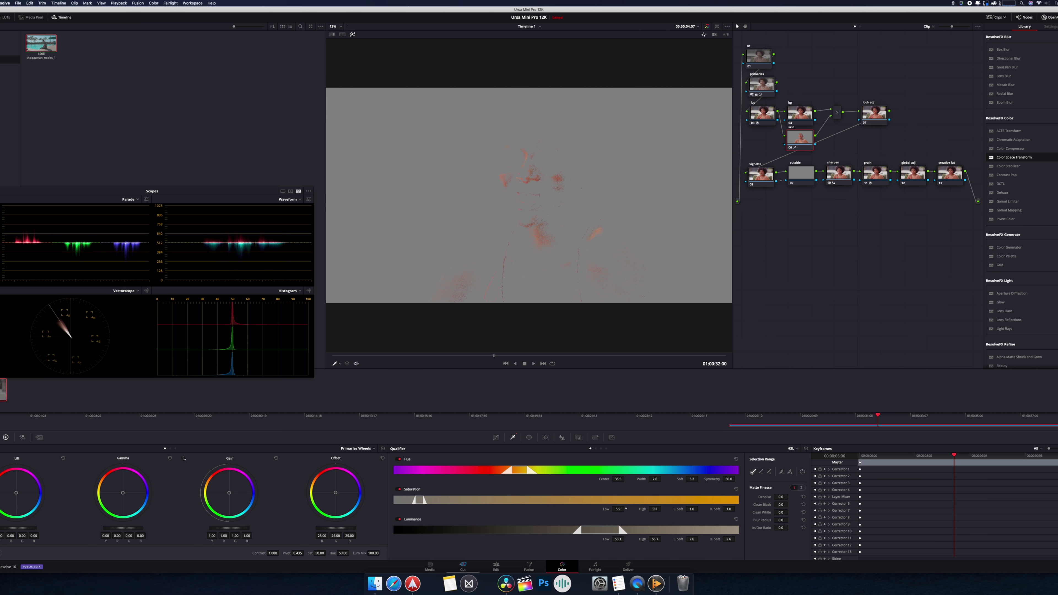
{"action": "scroll", "coordinate": [626, 509], "scroll_direction": "down", "scroll_amount": 2}
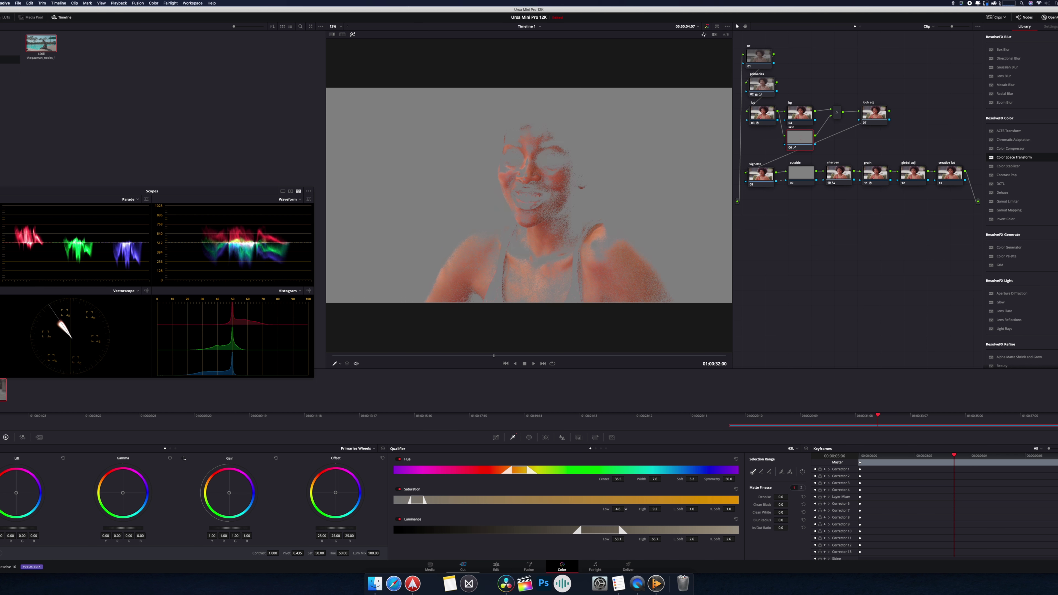
{"action": "scroll", "coordinate": [626, 509], "scroll_direction": "up", "scroll_amount": 1}
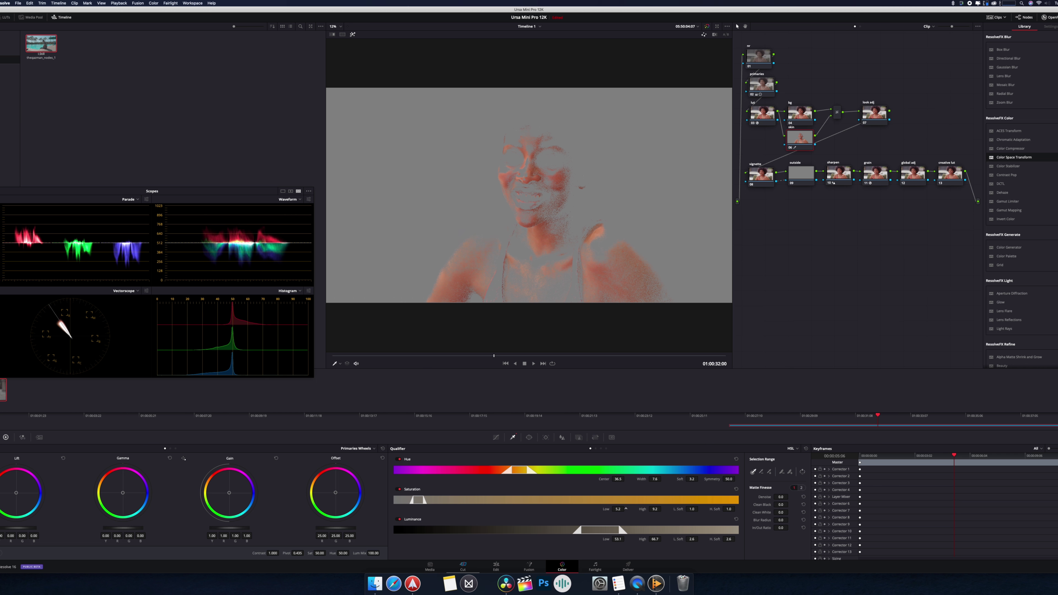
{"action": "scroll", "coordinate": [626, 508], "scroll_direction": "up", "scroll_amount": 1}
{"action": "scroll", "coordinate": [626, 509], "scroll_direction": "down", "scroll_amount": 2}
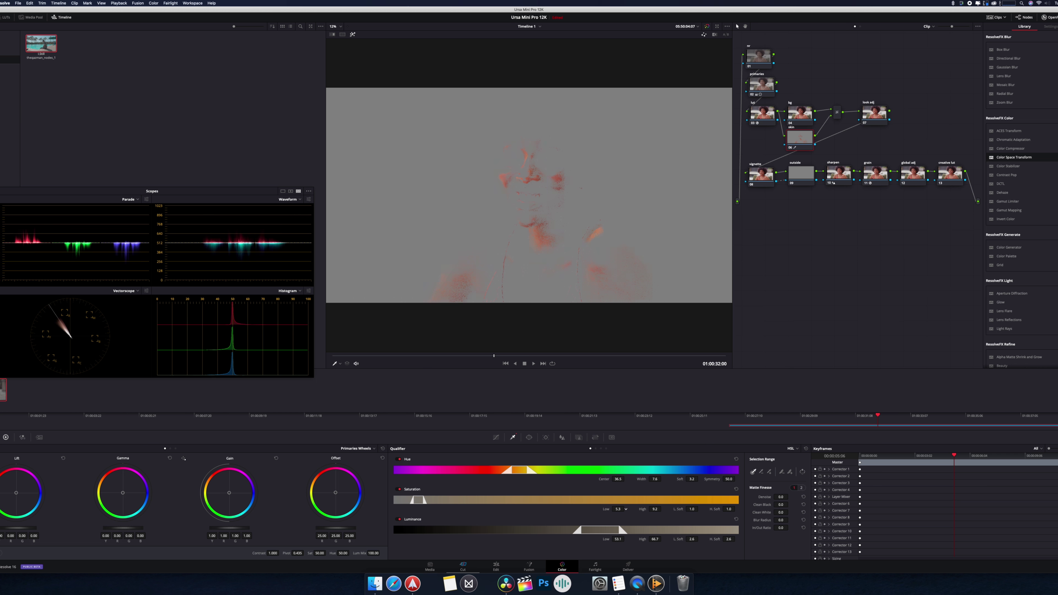
{"action": "scroll", "coordinate": [626, 509], "scroll_direction": "down", "scroll_amount": 4}
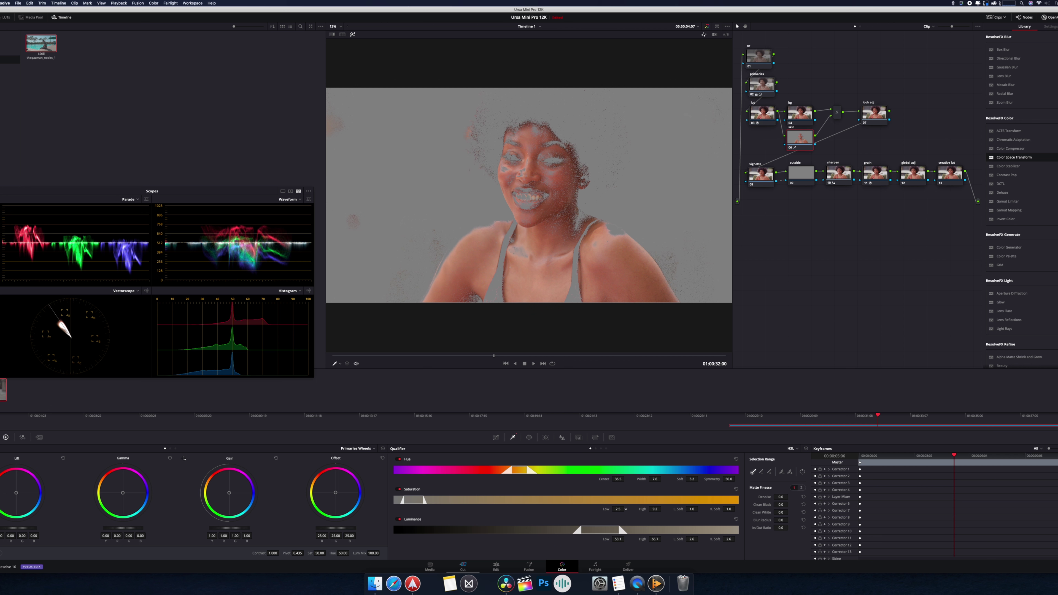
{"action": "scroll", "coordinate": [625, 509], "scroll_direction": "up", "scroll_amount": 2}
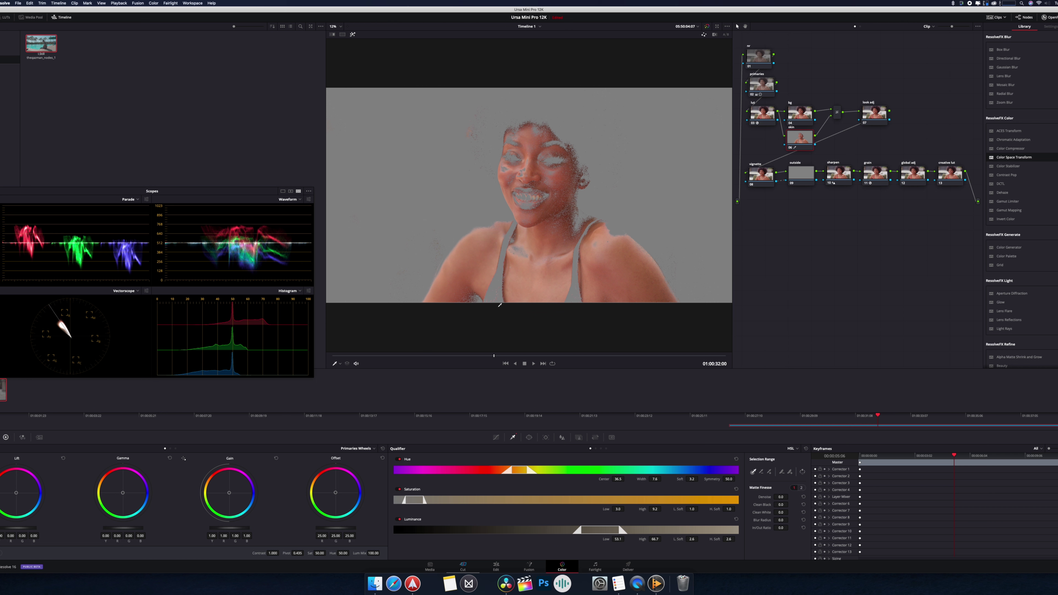
{"action": "left_click", "coordinate": [790, 149]}
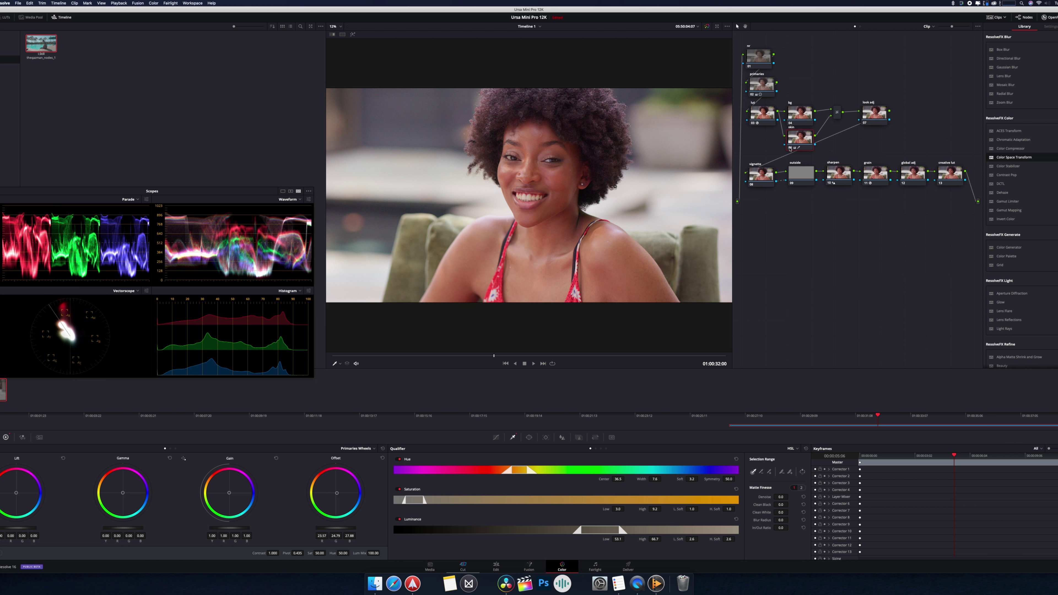
On the look adj node, pull purple-hue saturation down with a Hue Vs Sat curve point.
{"action": "left_click", "coordinate": [874, 113]}
{"action": "left_click", "coordinate": [496, 438]}
{"action": "left_click", "coordinate": [596, 448]}
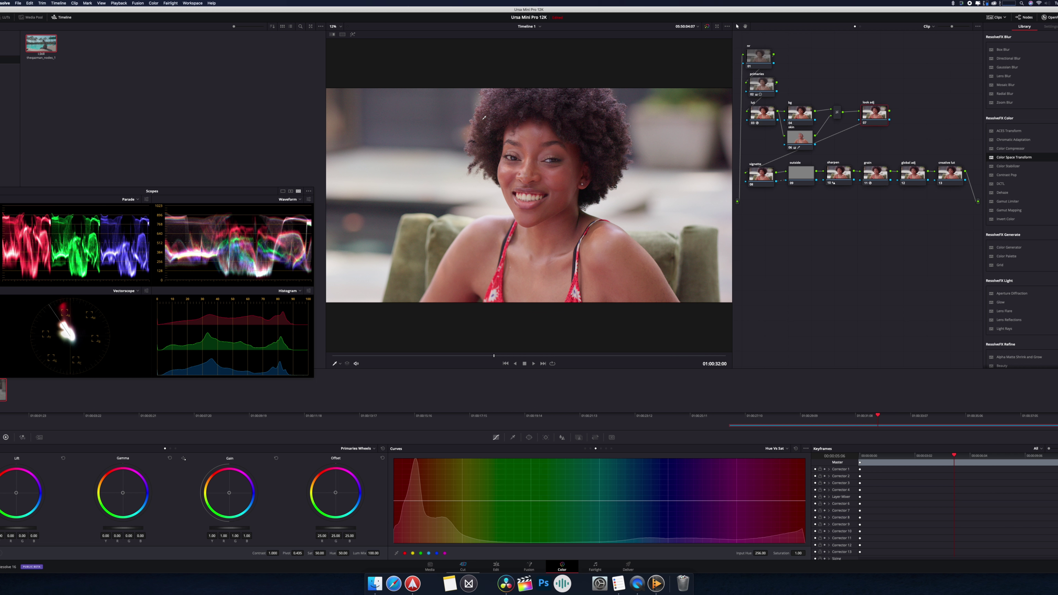
{"action": "left_click", "coordinate": [753, 501]}
{"action": "left_click_drag", "start_coordinate": [765, 510], "coordinate": [798, 500]}
Apply the MIL-Dunkirk-3 LUT to the creative lut node (node 13).
{"action": "left_click", "coordinate": [950, 173]}
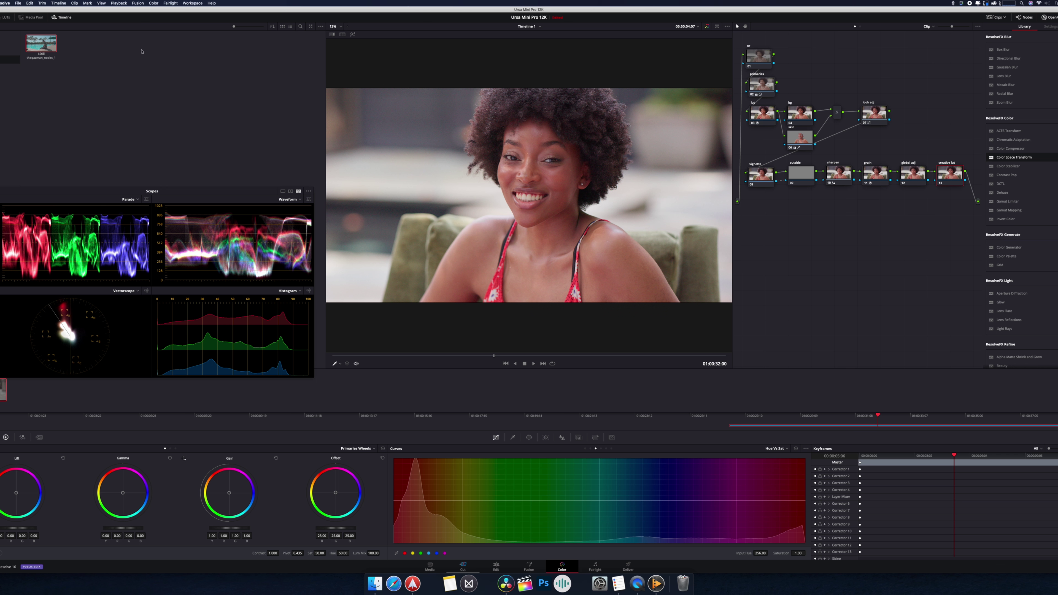
{"action": "left_click", "coordinate": [5, 17]}
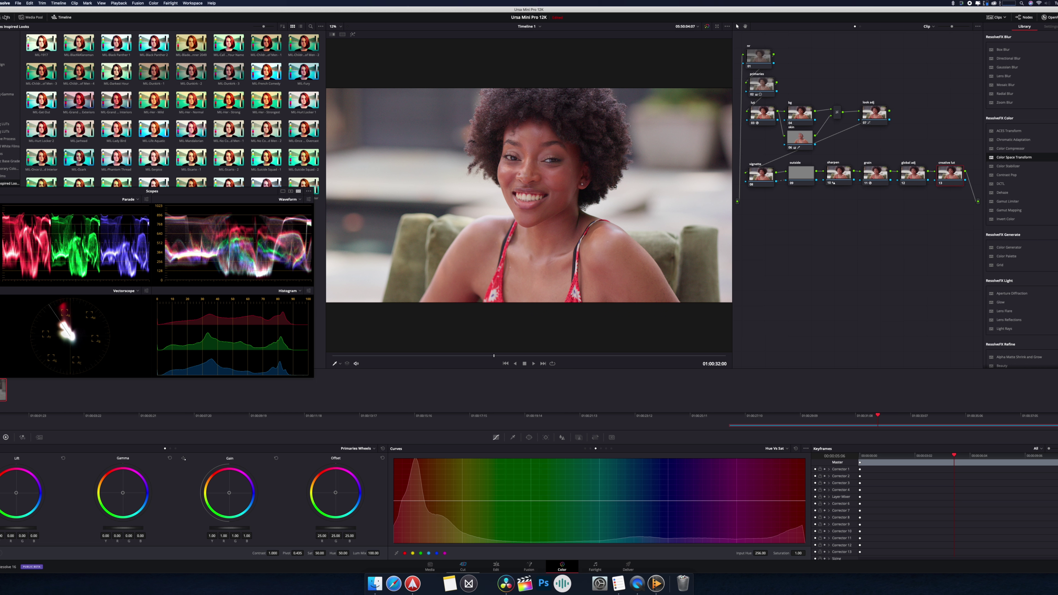
{"action": "right_click", "coordinate": [229, 71]}
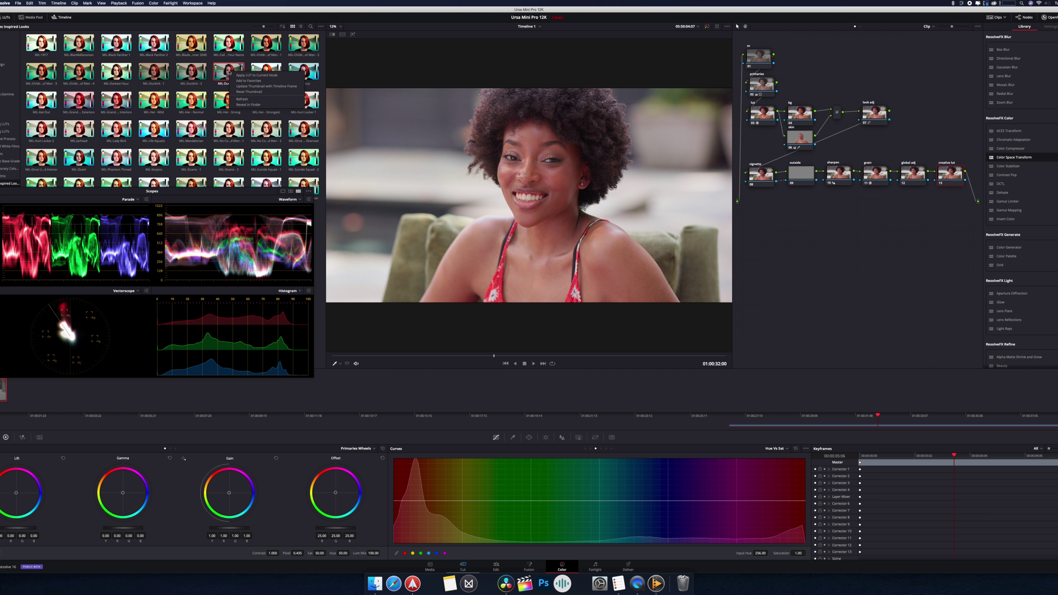
{"action": "left_click", "coordinate": [241, 75]}
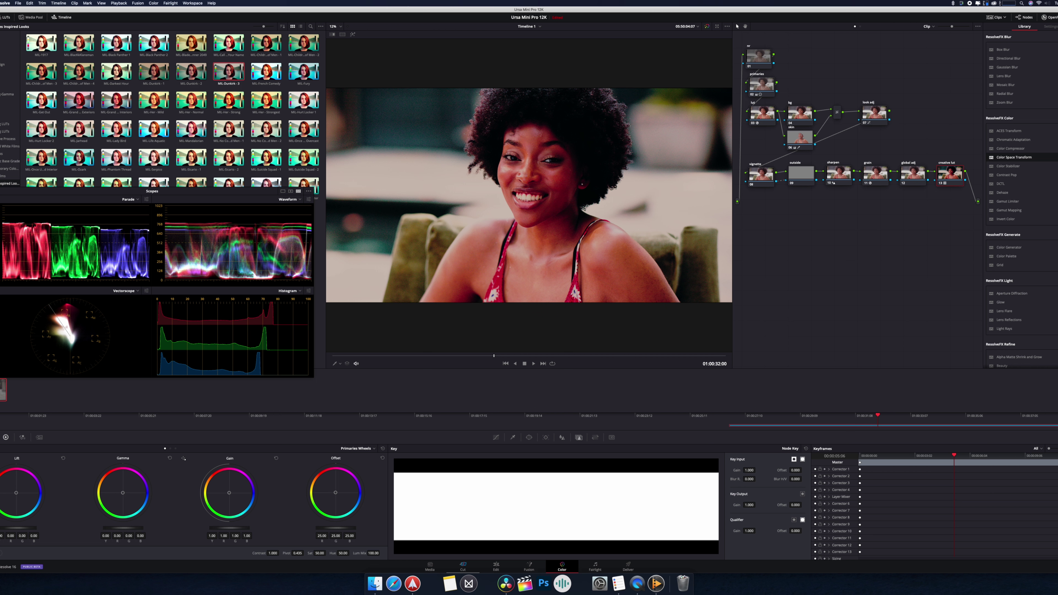
Zero the LUT node's Key Output Gain, then raise it to about 0.42.
{"action": "type", "text": "0"}
{"action": "key", "text": "Return"}
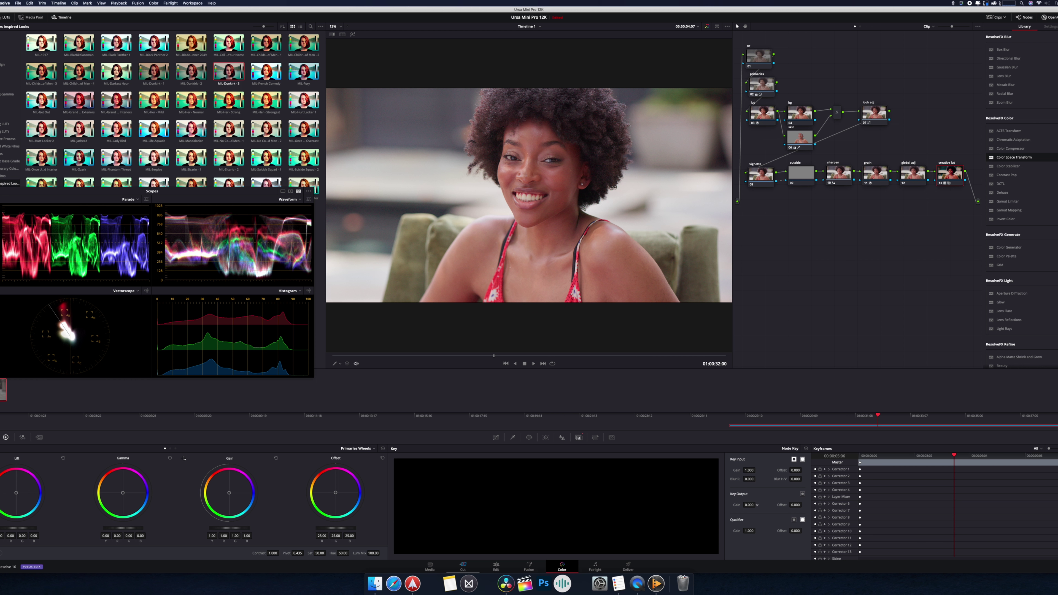
{"action": "left_click_drag", "start_coordinate": [757, 505], "coordinate": [757, 504]}
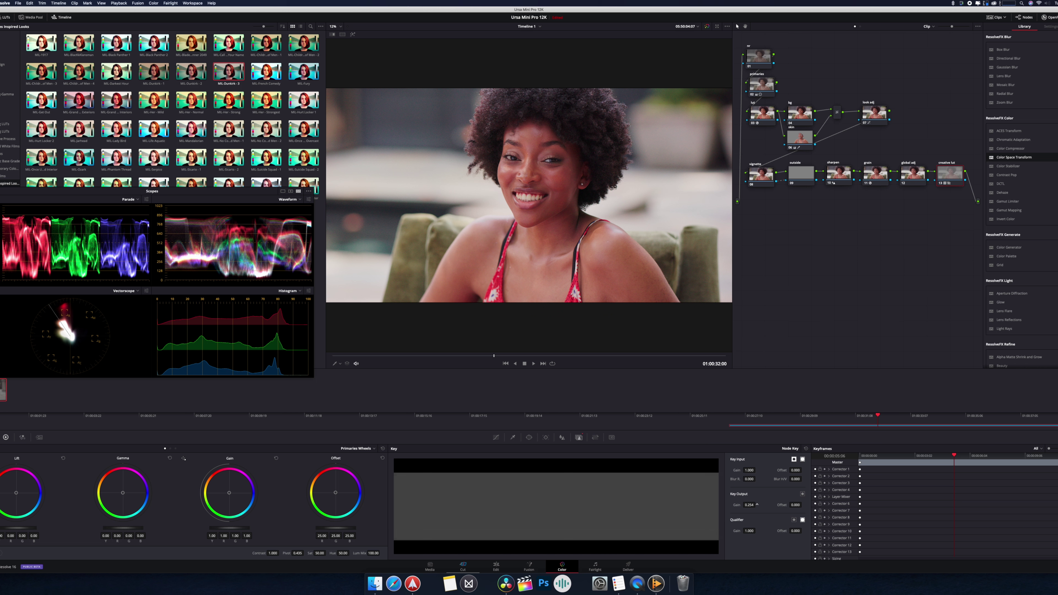
{"action": "left_click_drag", "start_coordinate": [757, 504], "coordinate": [757, 504]}
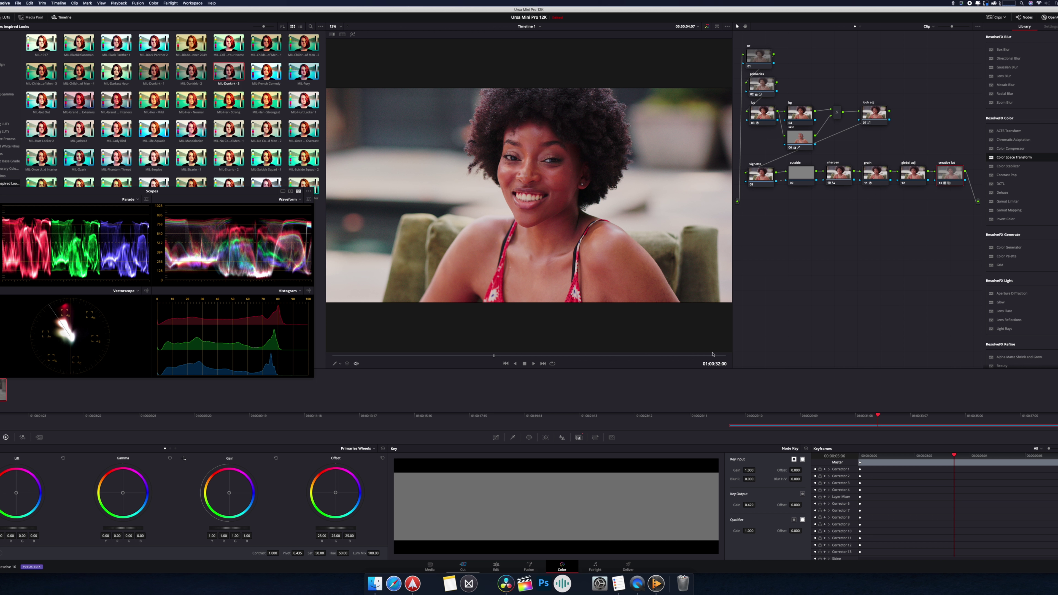
Disable the sharpen and grain nodes (10 and 11) and jump back to an earlier frame.
{"action": "left_click", "coordinate": [829, 183]}
{"action": "left_click", "coordinate": [867, 183]}
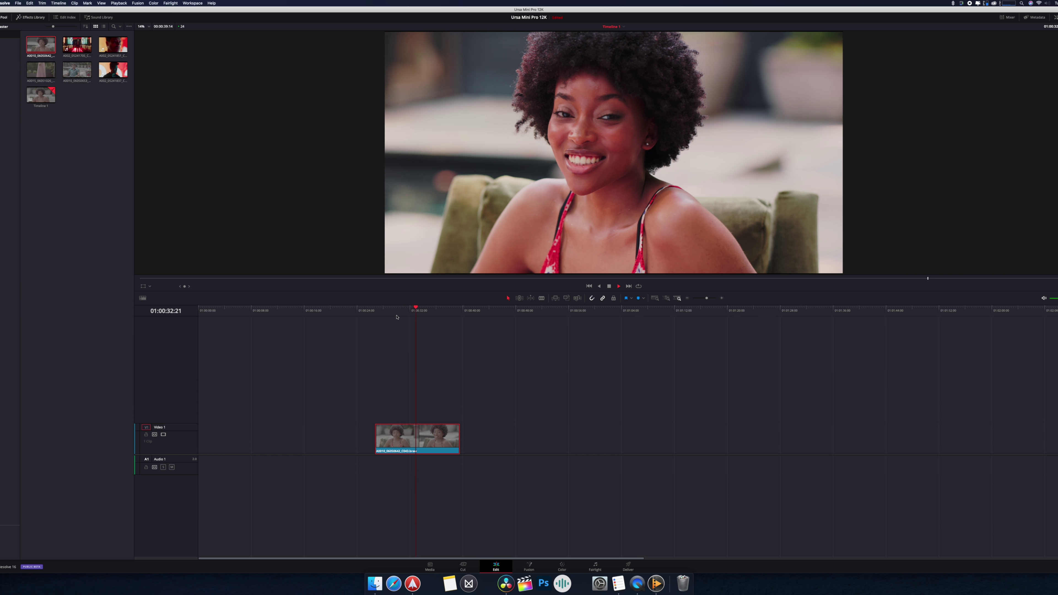
{"action": "left_click", "coordinate": [375, 316]}
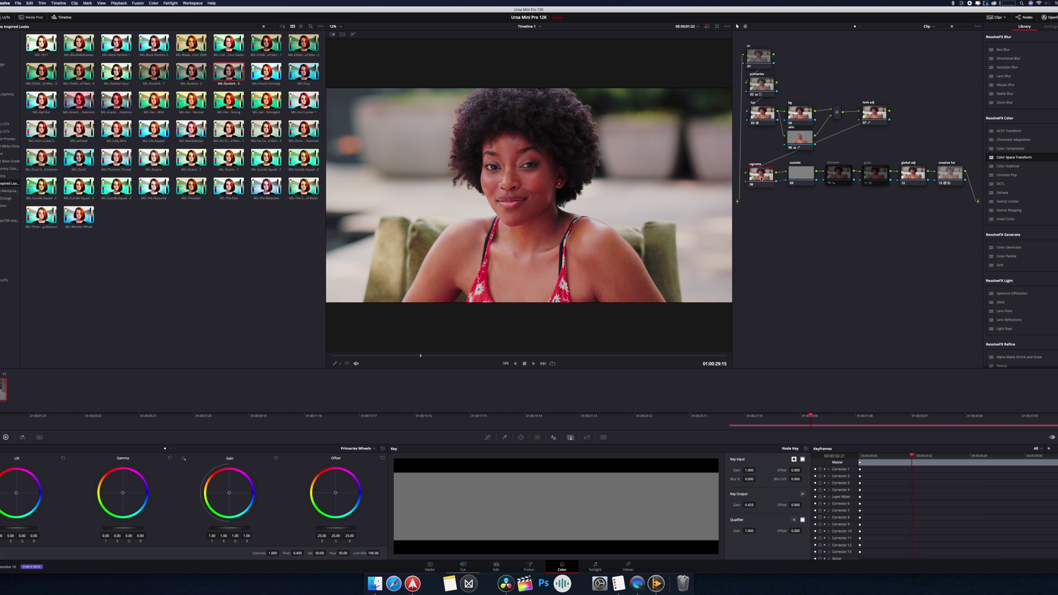
Add a circle window, reshape it into a tall ellipse, and lower the curve to darken outside it.
{"action": "left_click", "coordinate": [535, 439]}
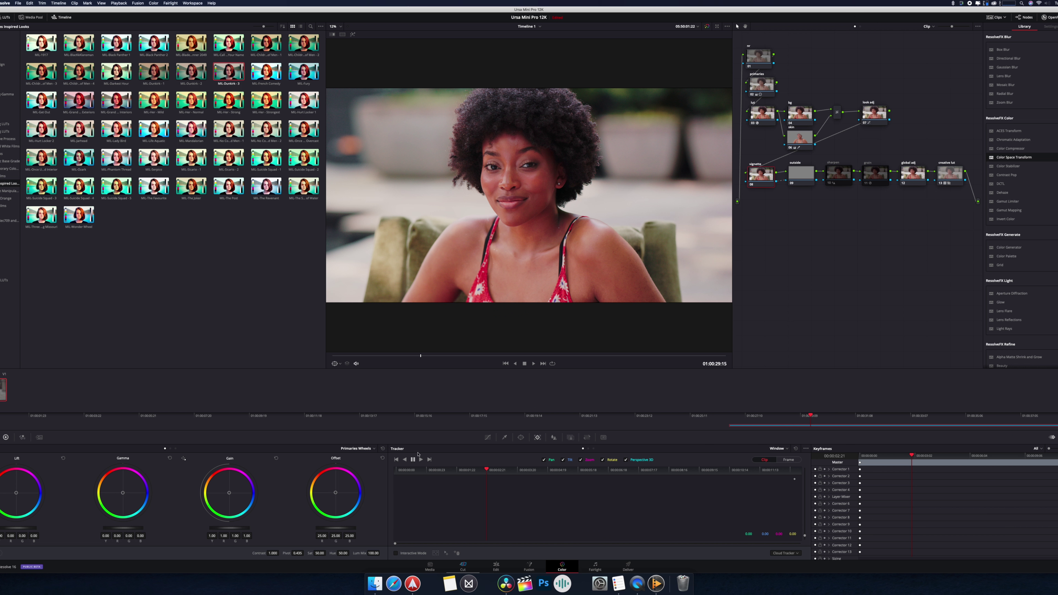
{"action": "left_click", "coordinate": [520, 437]}
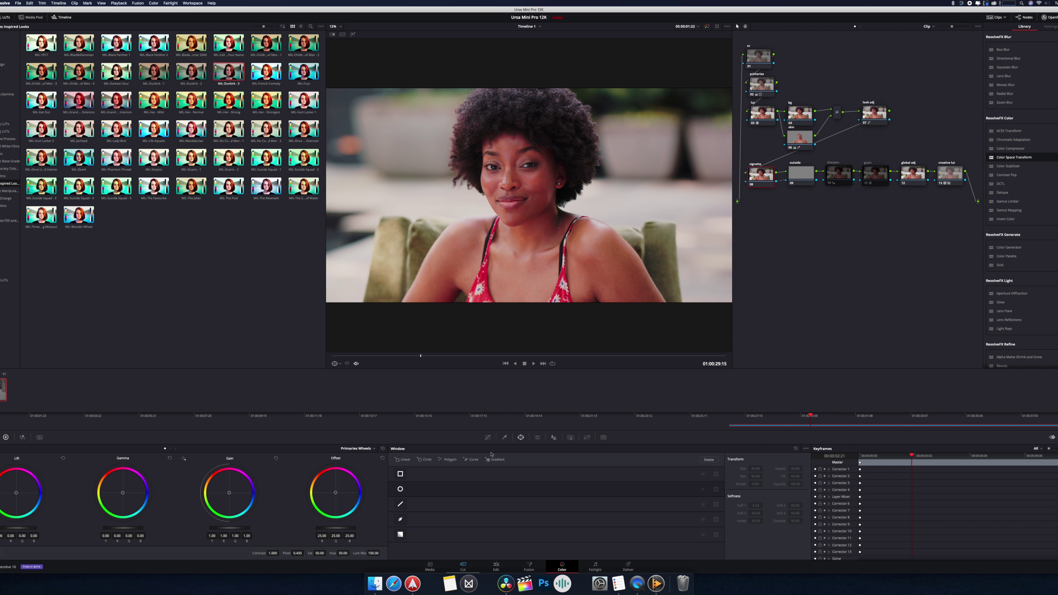
{"action": "left_click", "coordinate": [400, 490]}
{"action": "left_click_drag", "start_coordinate": [626, 195], "coordinate": [592, 202]}
{"action": "left_click_drag", "start_coordinate": [527, 148], "coordinate": [509, 143]}
{"action": "left_click", "coordinate": [488, 438]}
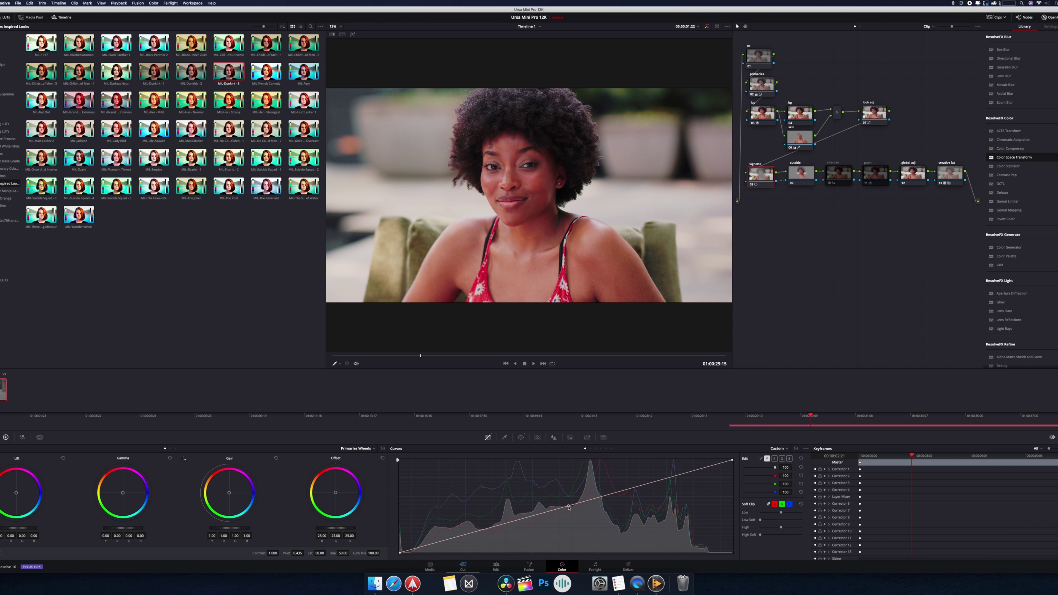
{"action": "left_click_drag", "start_coordinate": [570, 509], "coordinate": [571, 511]}
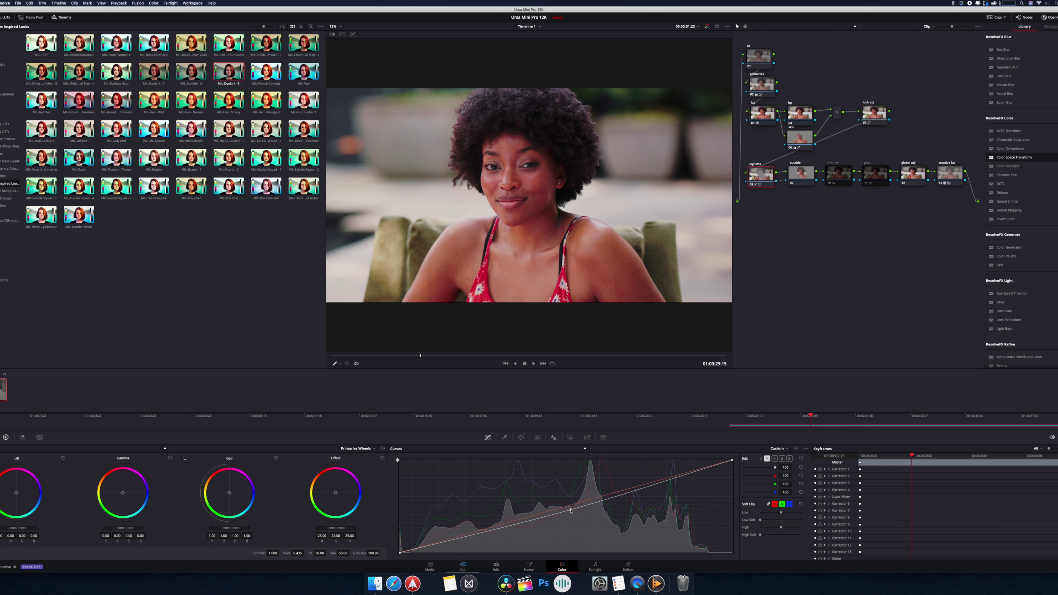
Lift the highlights on the outside node (09), compare it on and off, then play back.
{"action": "left_click", "coordinate": [801, 172]}
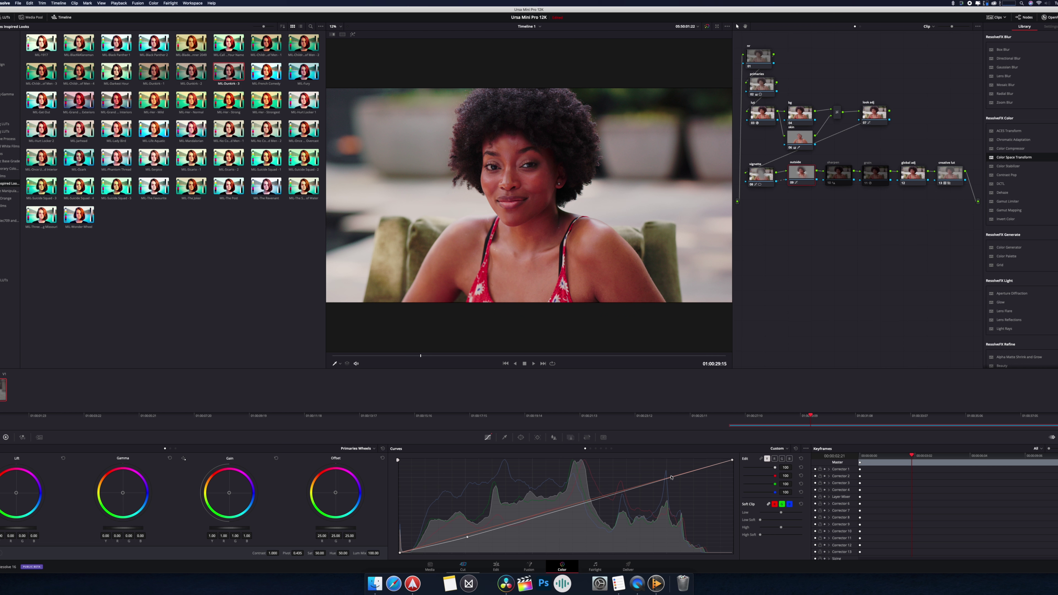
{"action": "left_click_drag", "start_coordinate": [672, 477], "coordinate": [666, 469]}
{"action": "left_click", "coordinate": [791, 183]}
{"action": "left_click", "coordinate": [792, 184]}
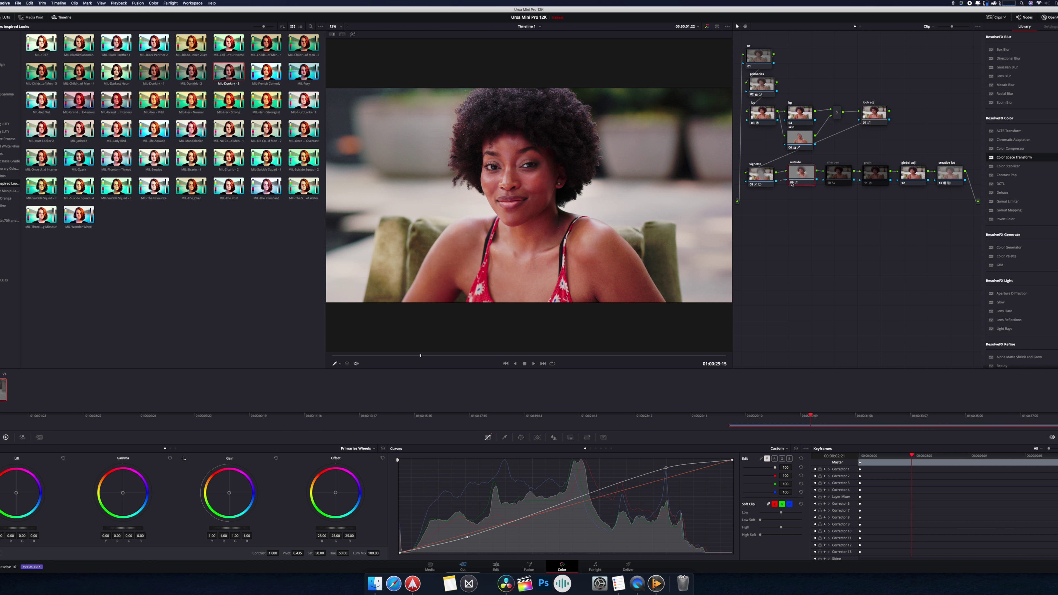
{"action": "key", "text": "space"}
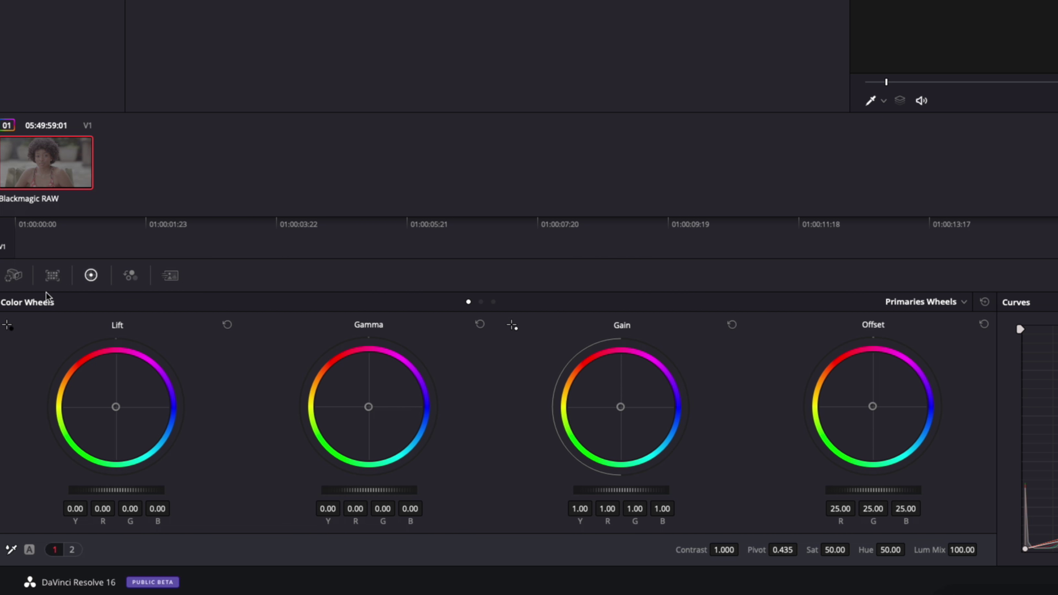
In Motion Effects, set Temporal NR to 3 frames with luma and chroma thresholds at 20.0.
{"action": "left_click", "coordinate": [169, 275]}
{"action": "left_click", "coordinate": [104, 356]}
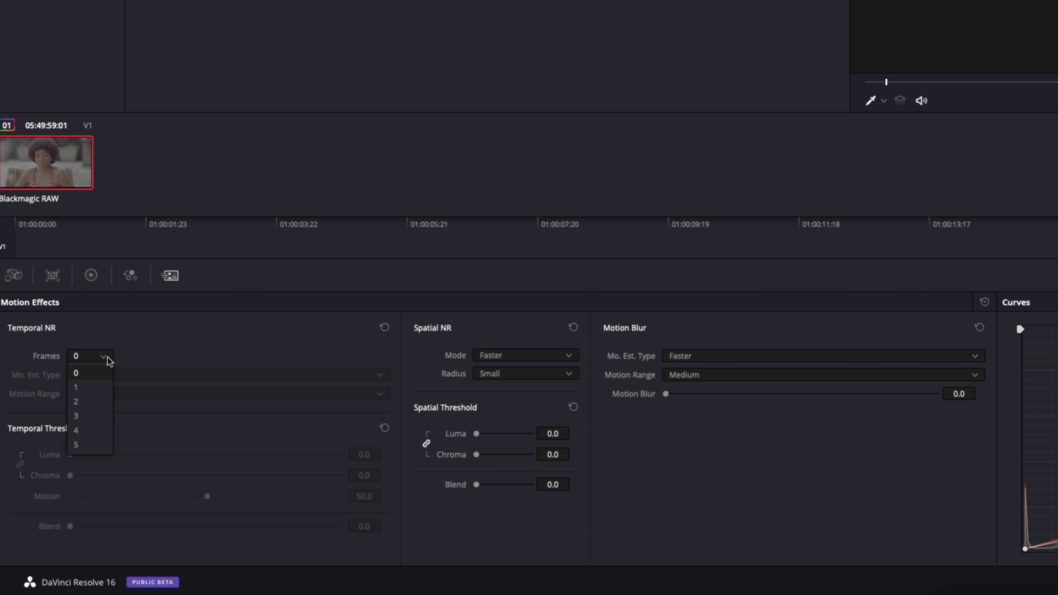
{"action": "left_click", "coordinate": [88, 416]}
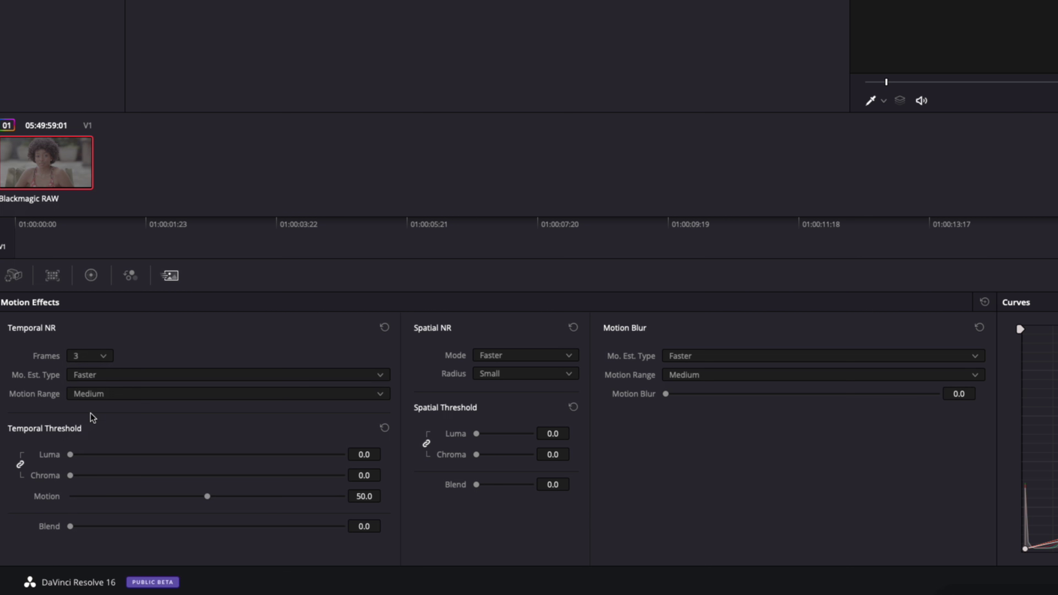
{"action": "left_click", "coordinate": [114, 455]}
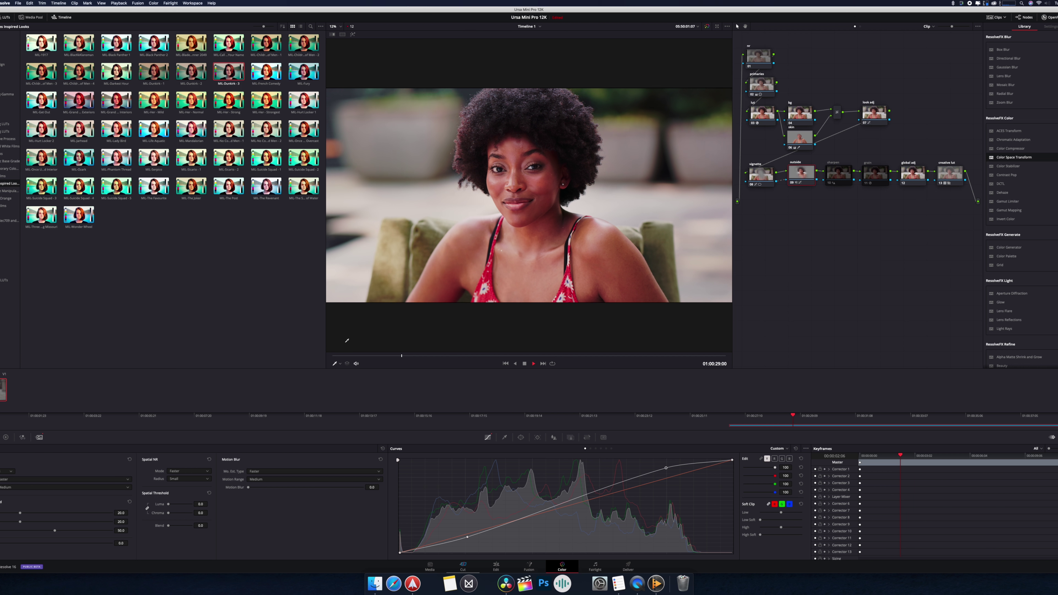